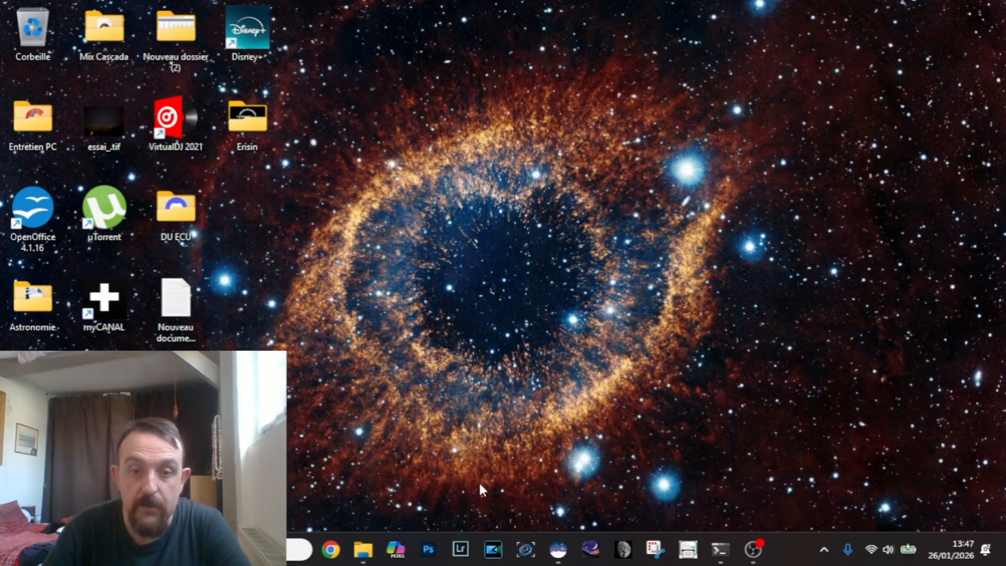
Switch to Siril and preview the Live Stacking window, closing it without starting a session
click(558, 548)
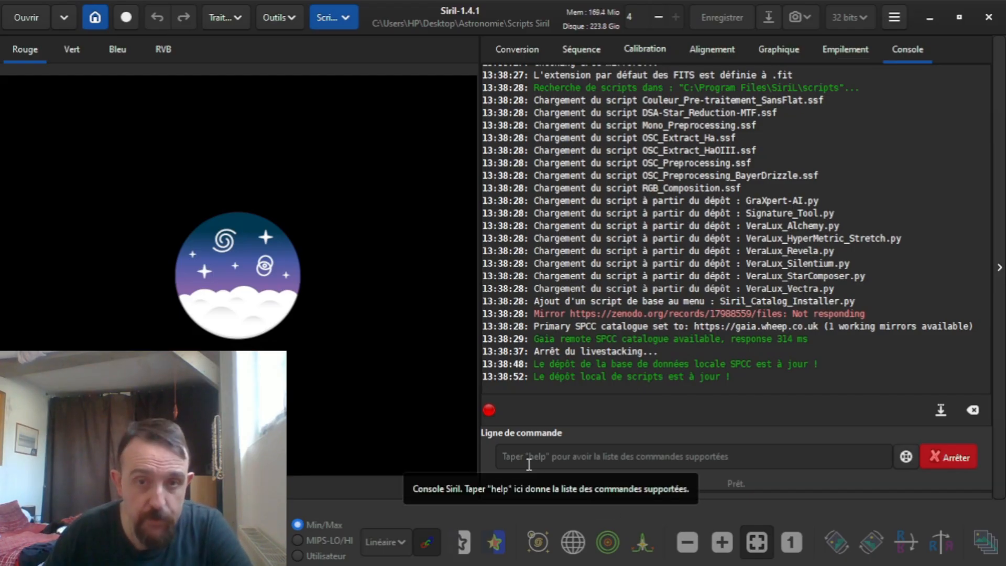
click(126, 19)
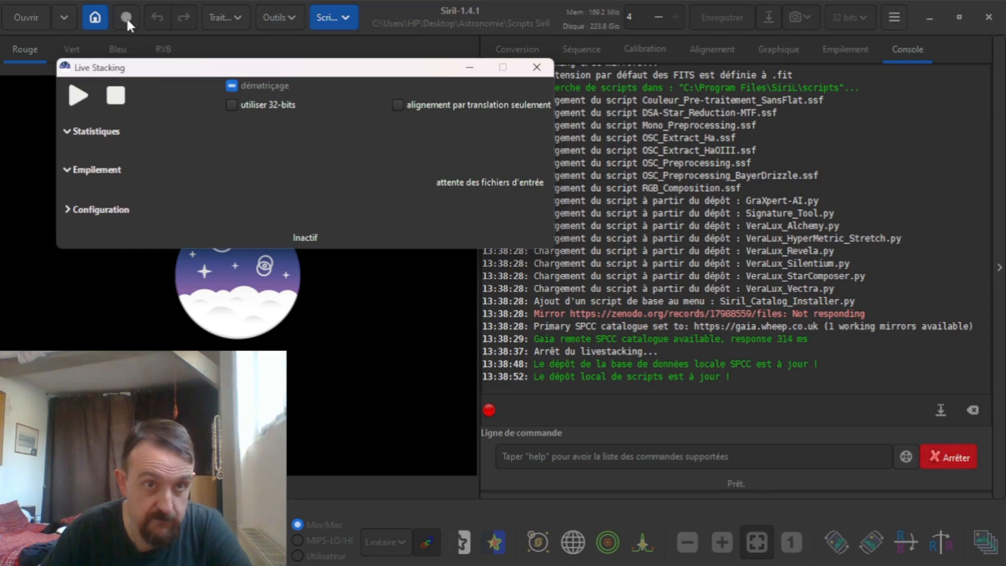
click(536, 67)
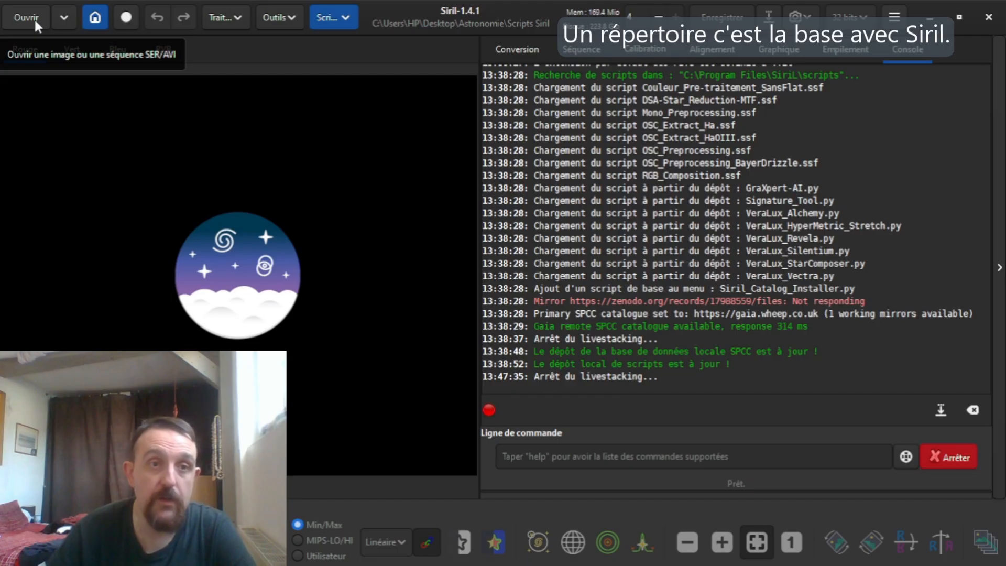
Set the working directory to the Livestacking folder in Astronomie > Répertoire de travail SiriL > Tuto YT
click(93, 23)
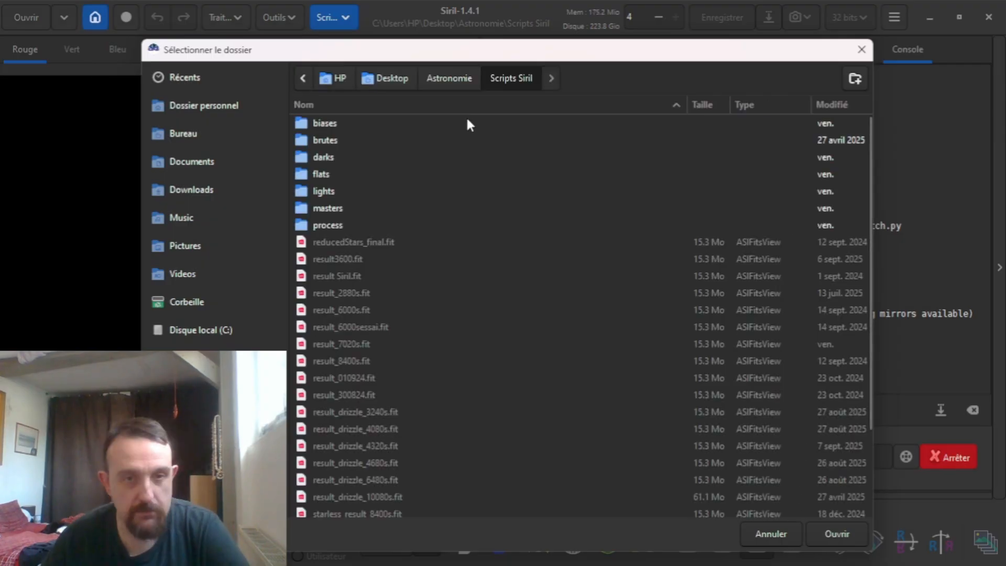
click(451, 79)
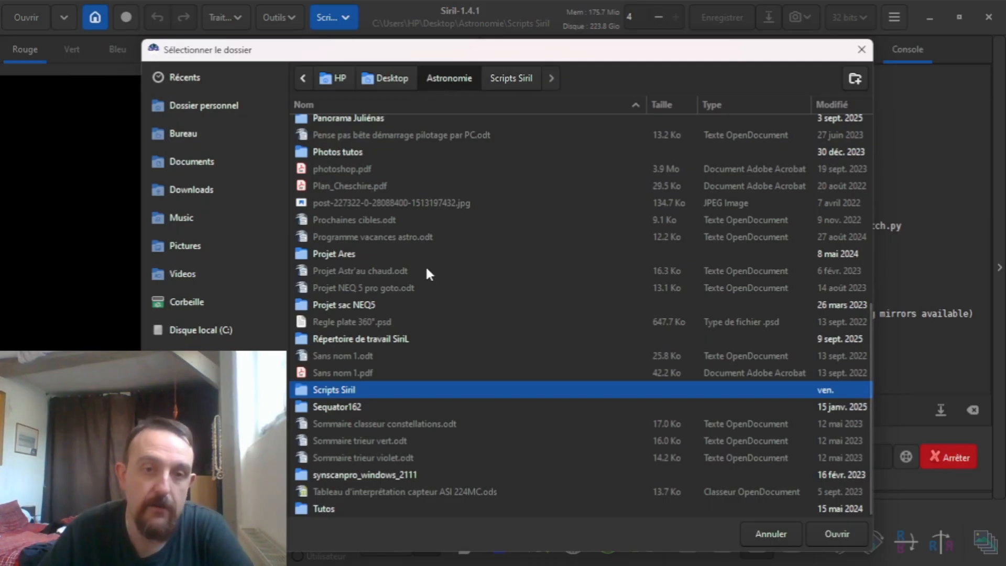
double_click(395, 338)
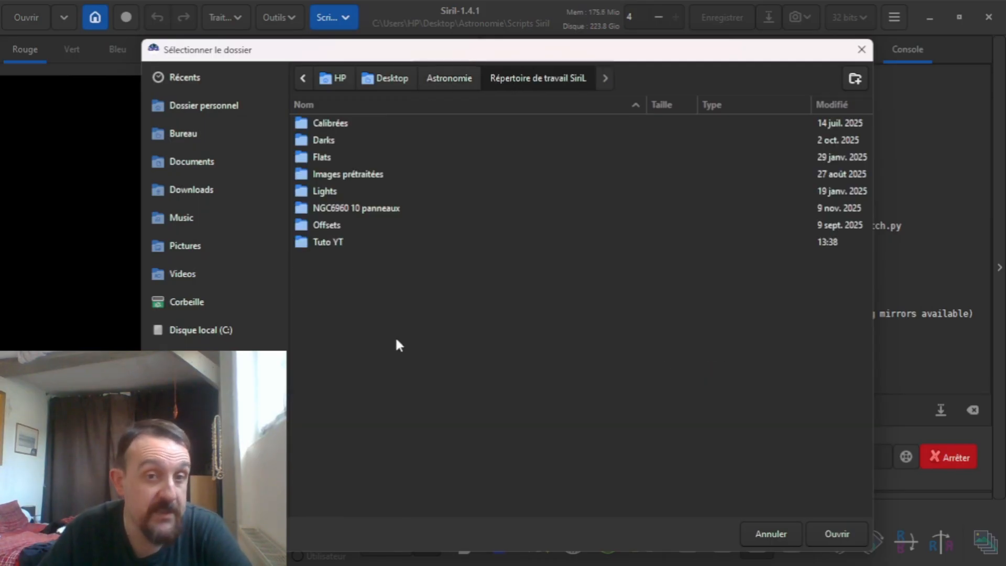
double_click(334, 246)
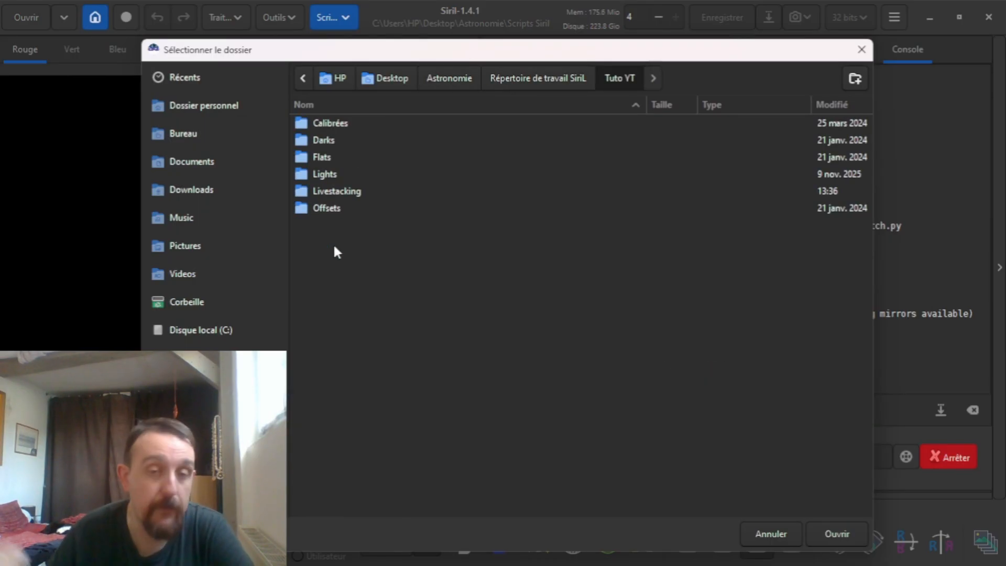
click(359, 191)
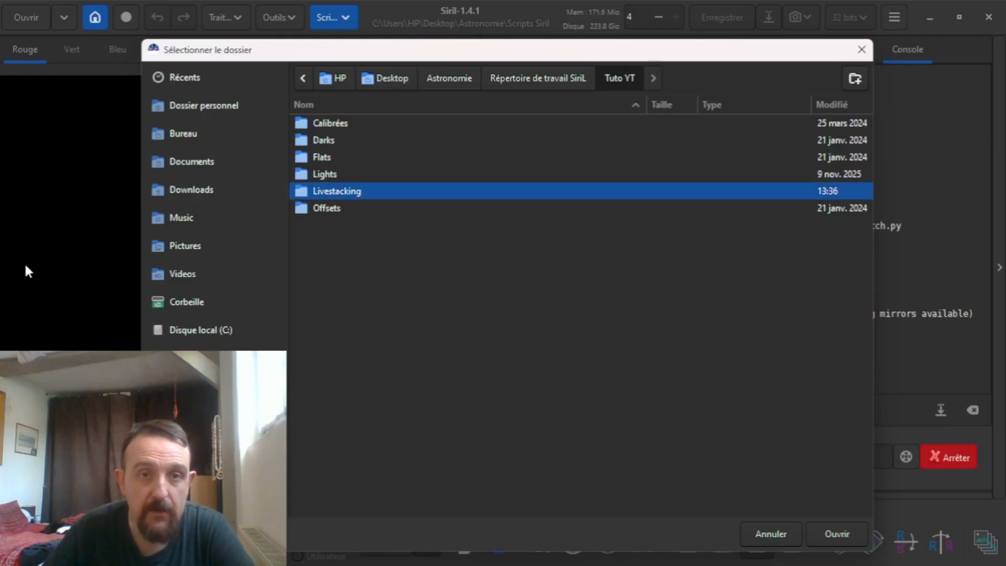
click(825, 541)
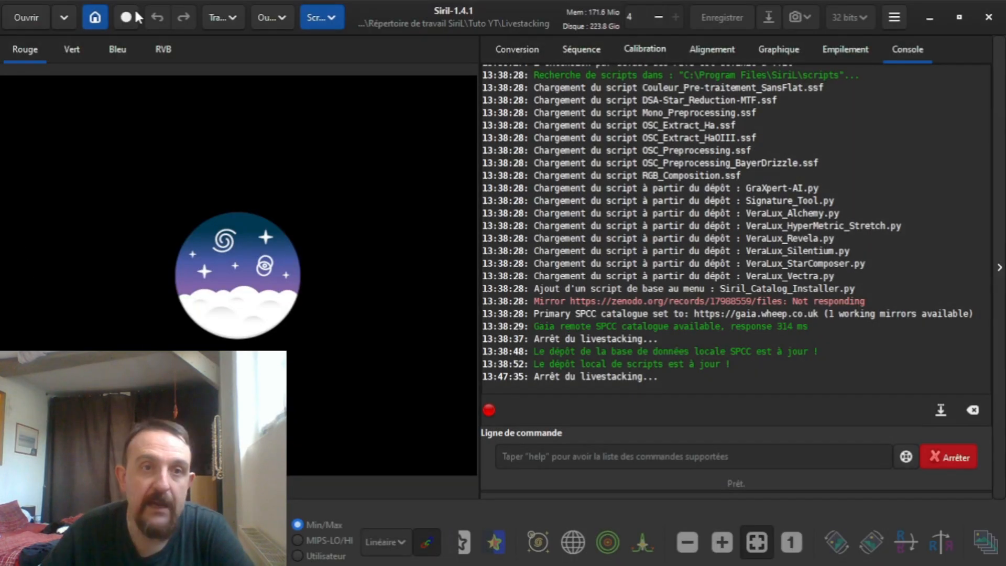
Start a live stacking session and move its window over the console, clear of the image view
click(125, 17)
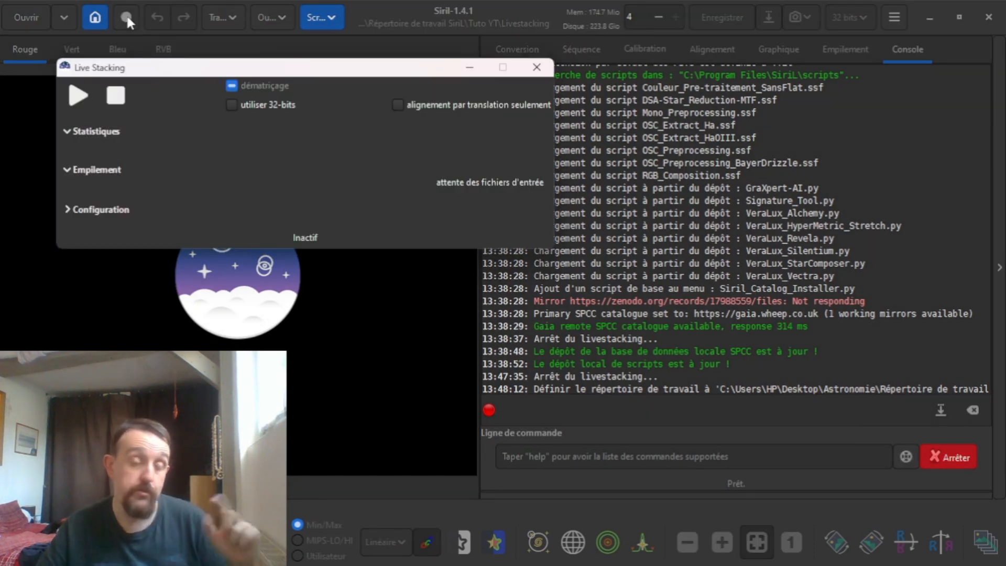
click(78, 95)
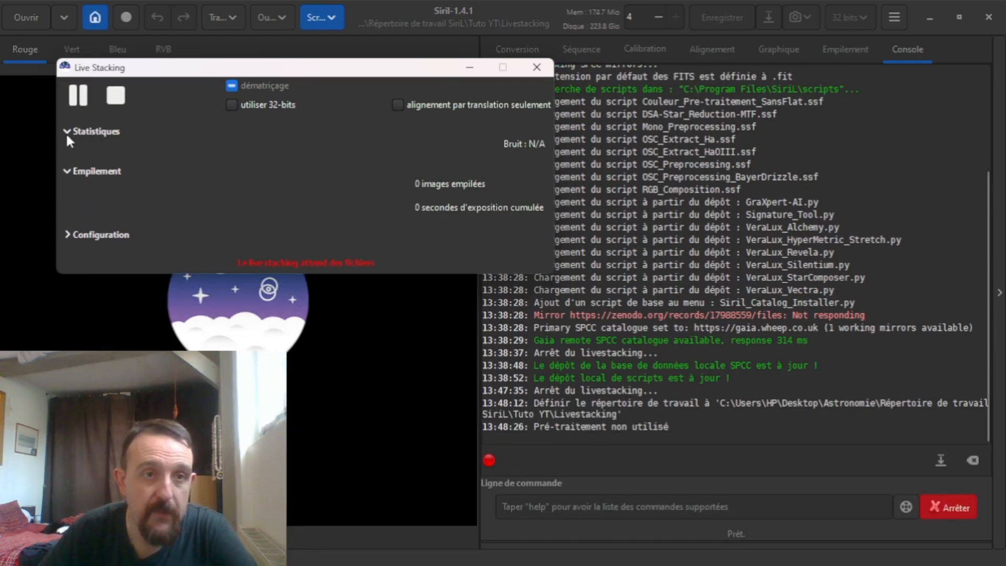
click(67, 134)
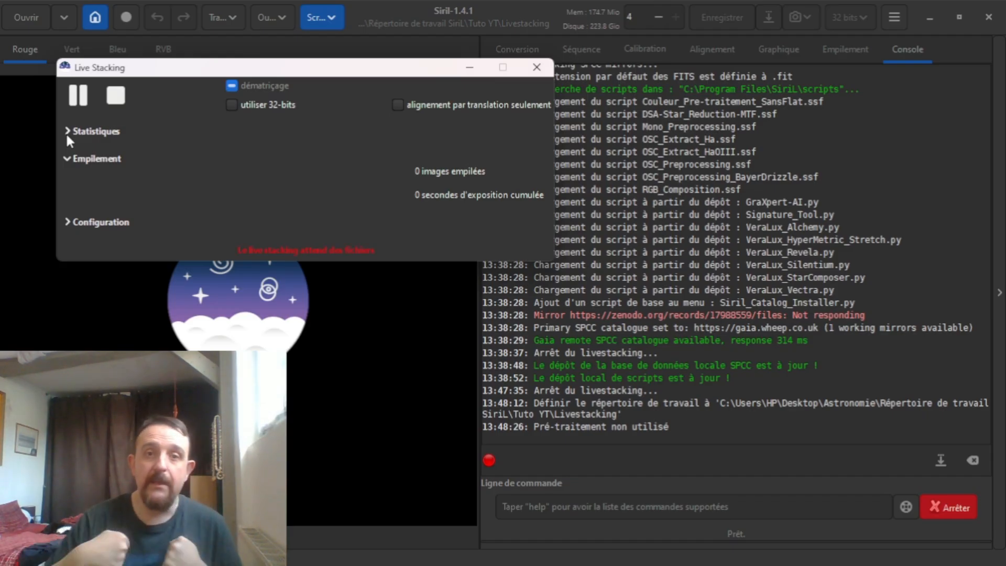
drag(343, 71, 787, 56)
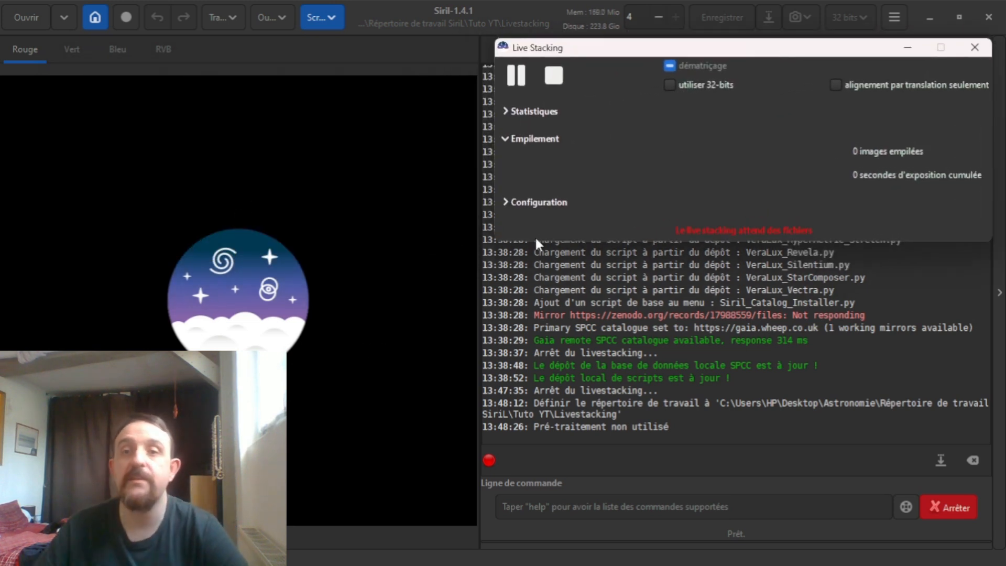
Review the live stacking Configuration section, collapse it, and expand the Statistics section
click(502, 203)
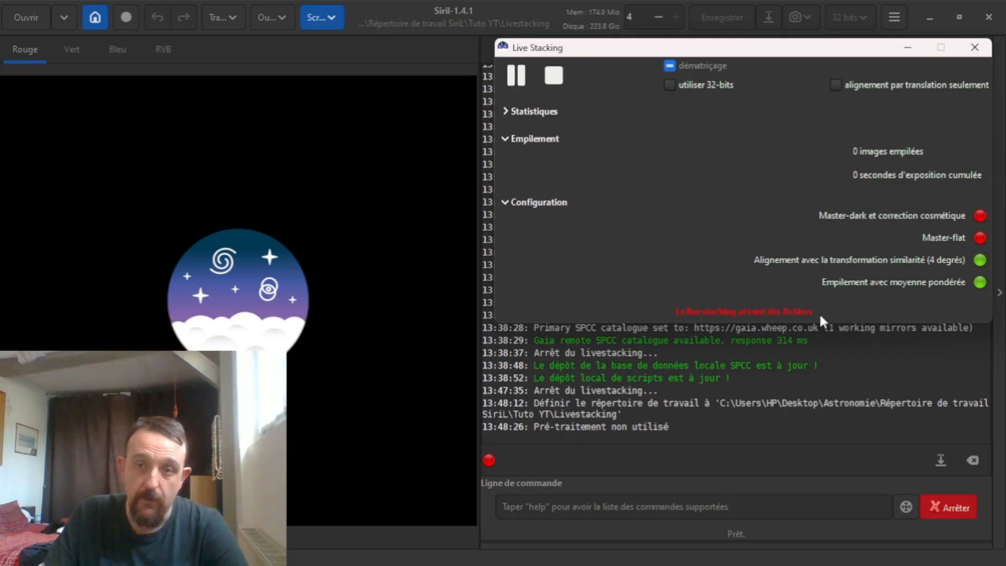
click(505, 207)
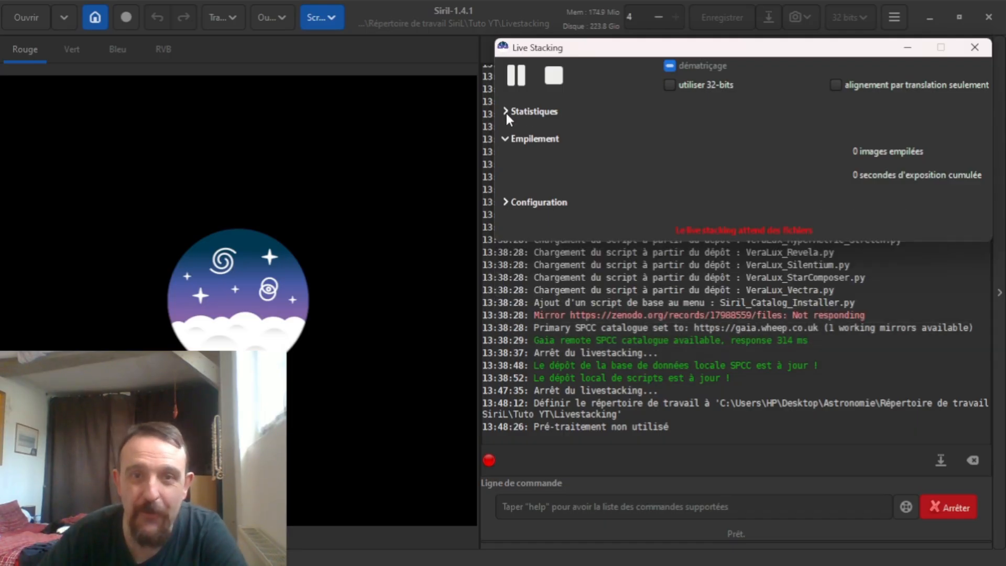
click(505, 111)
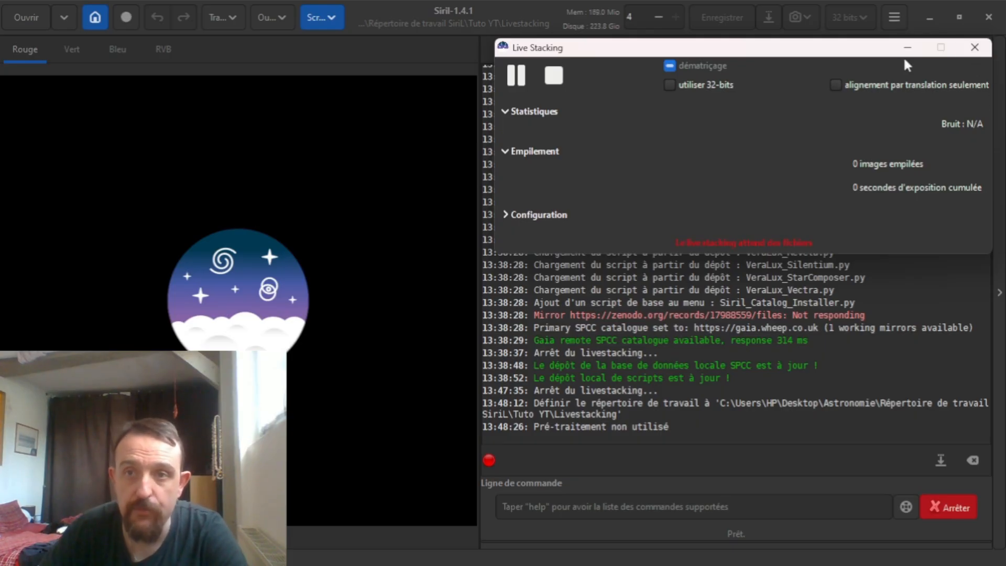
Copy 60.00s_0000.fits from the Celestron LPR folder into the Livestacking folder in File Explorer, and return to Siril
click(928, 17)
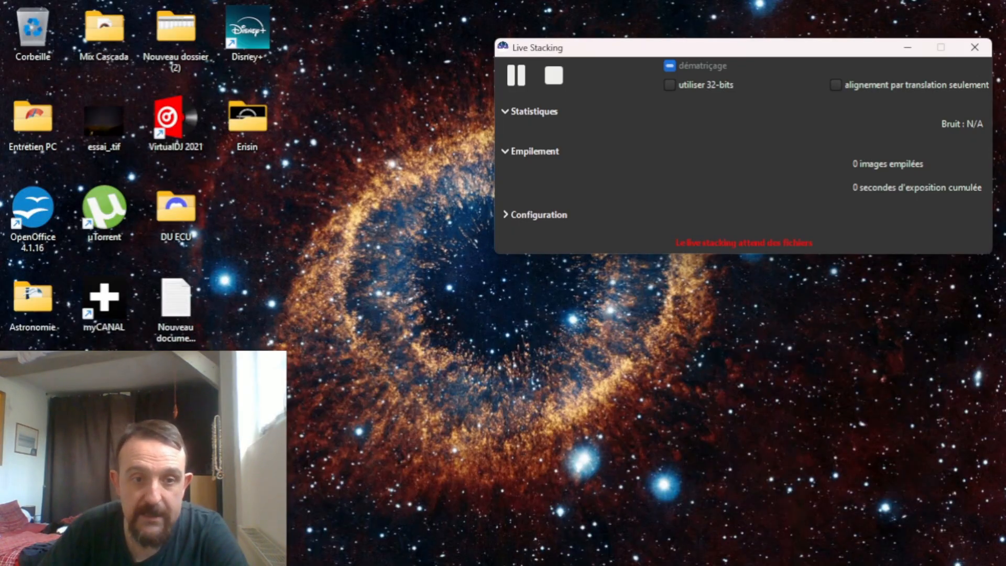
mouse_move(341, 476)
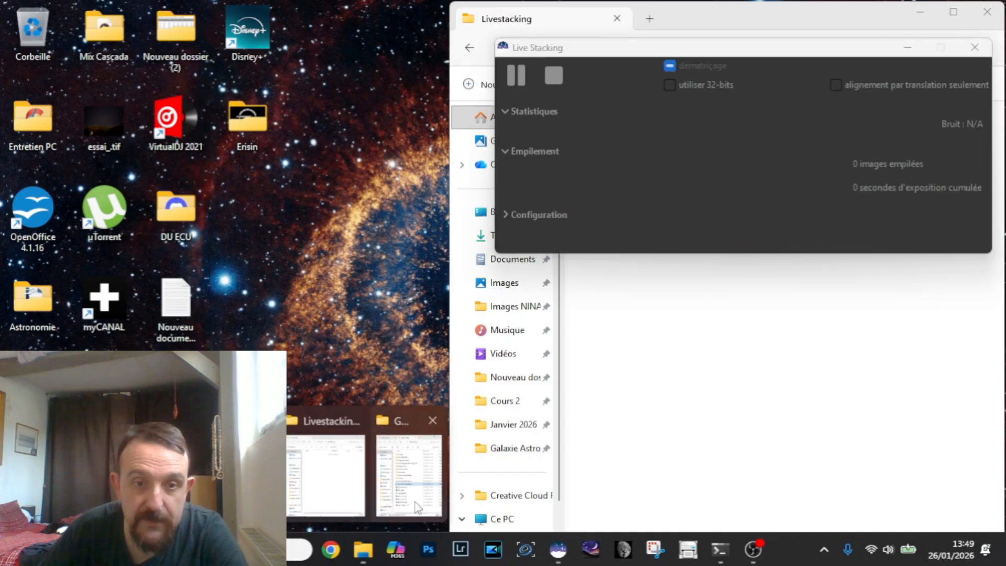
click(417, 507)
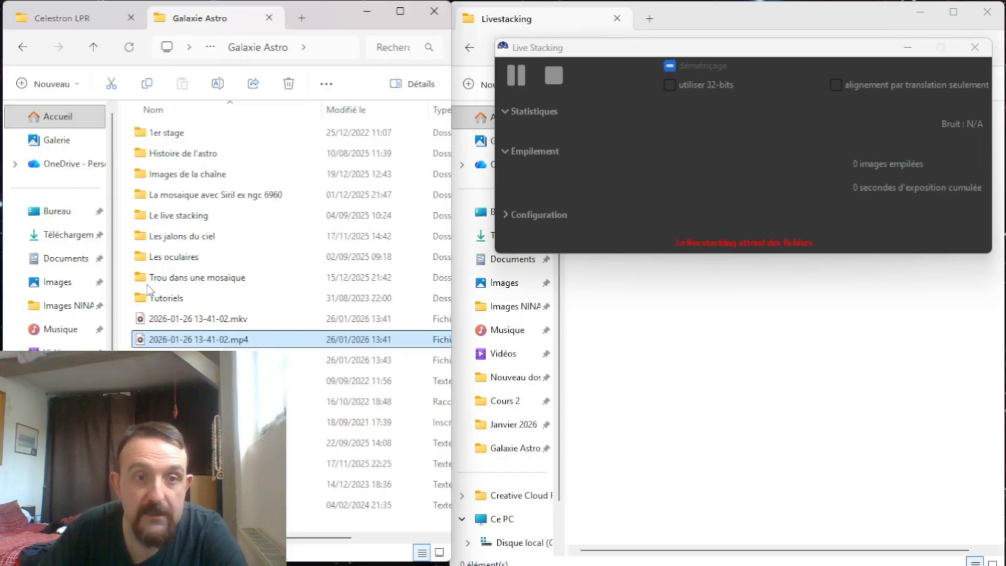
click(55, 21)
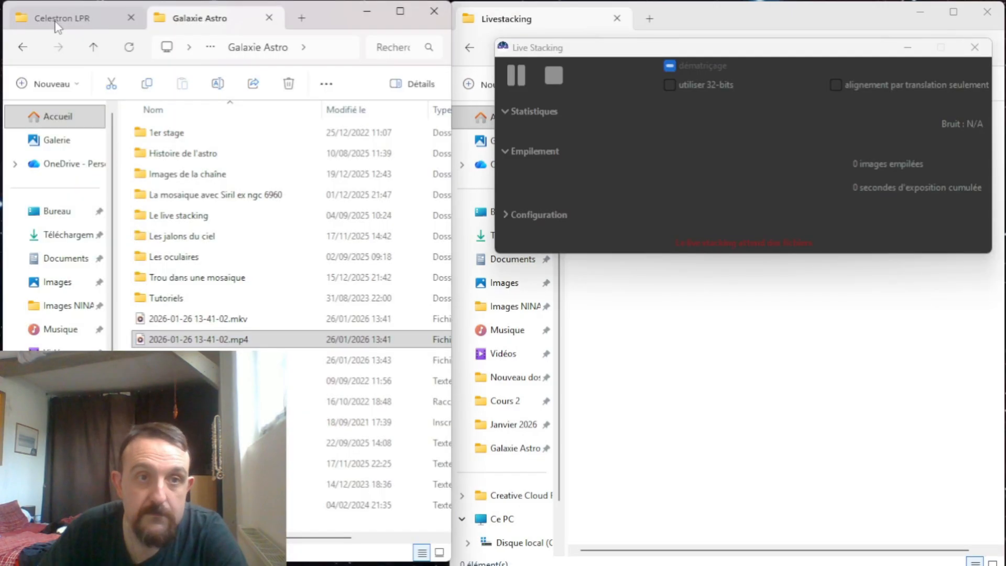
click(213, 135)
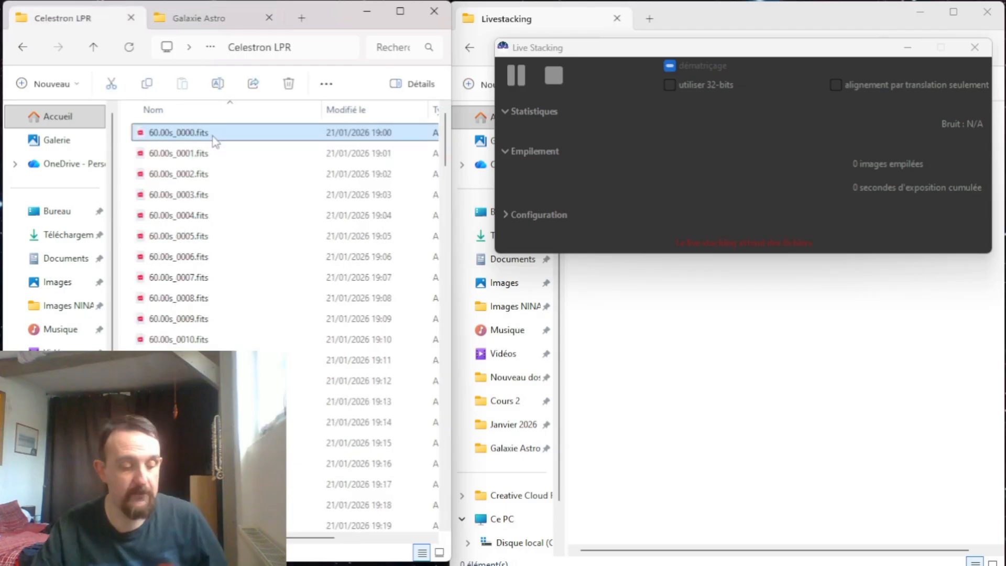
click(623, 317)
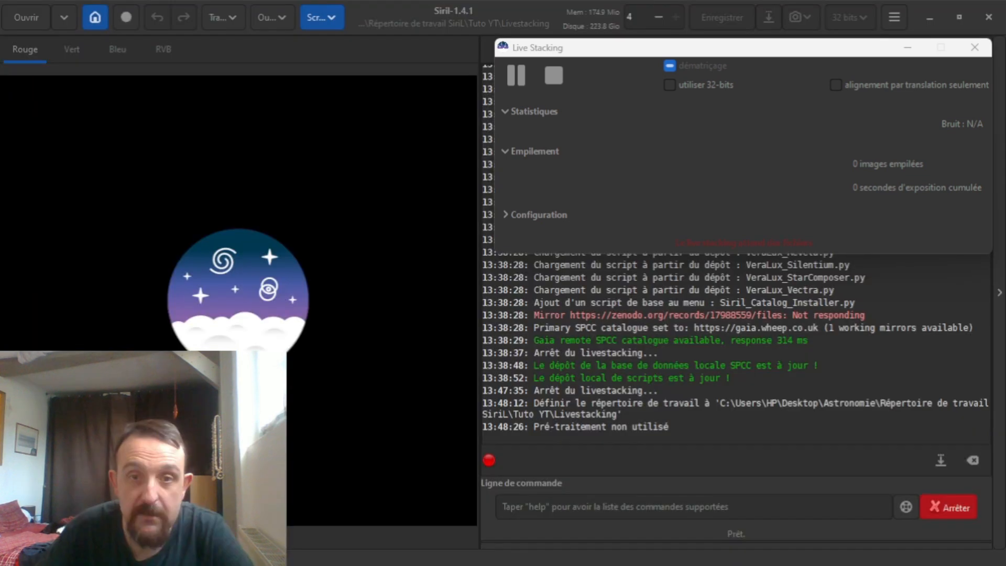
click(576, 337)
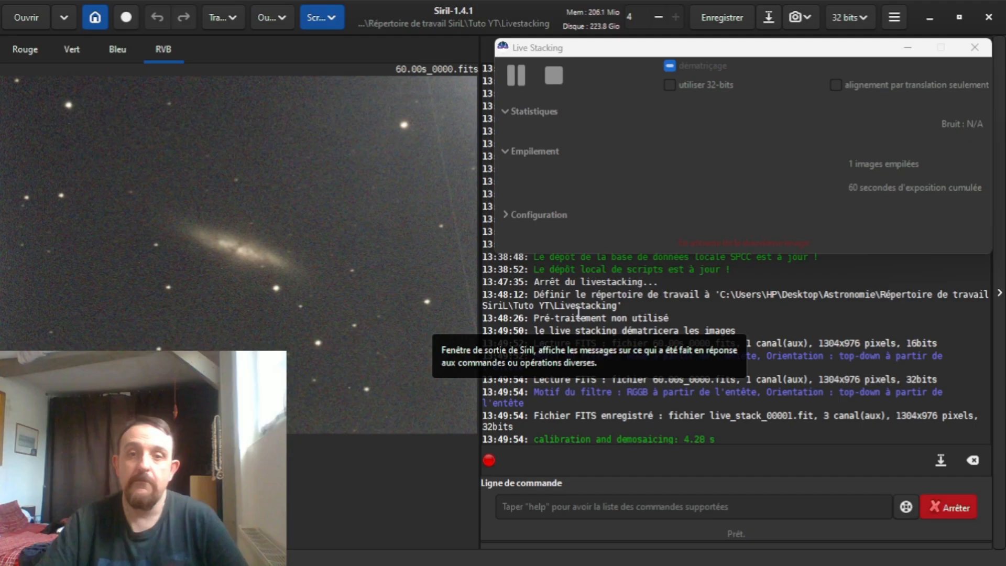
Copy 60.00s_0001.fits and 60.00s_0002.fits into the Livestacking folder, returning to Siril to check the stack
key(alt+Tab)
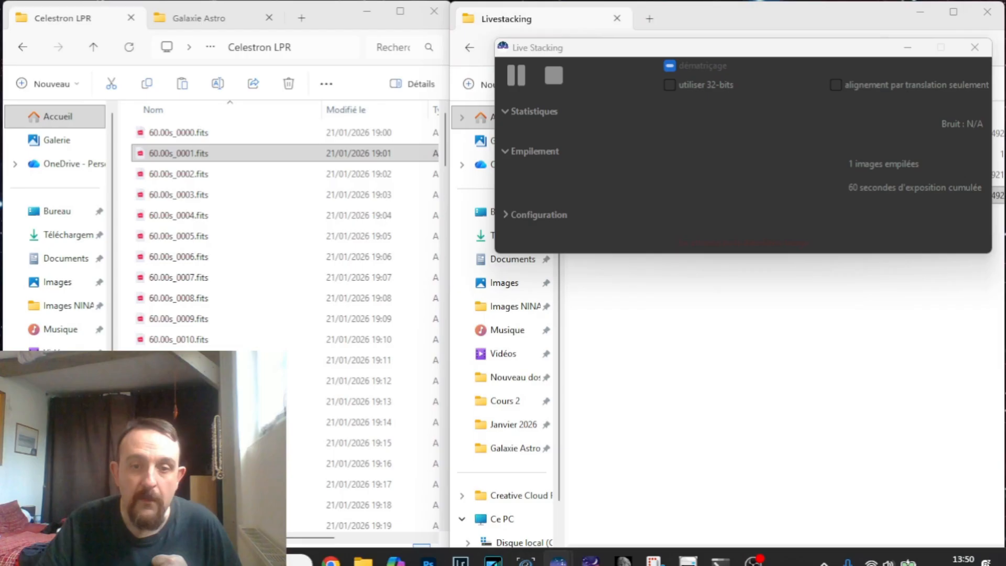
click(558, 560)
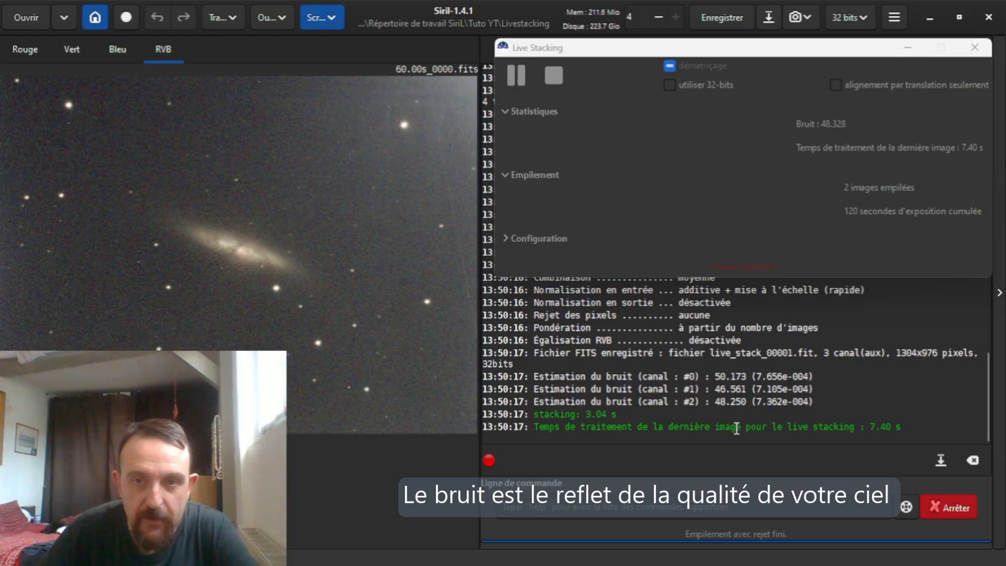
key(alt+Tab)
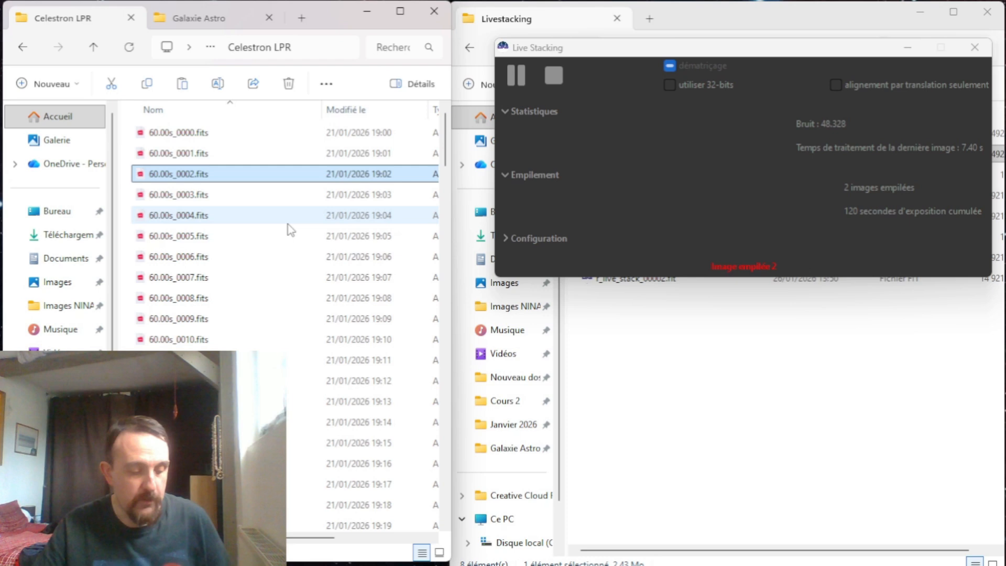
click(621, 386)
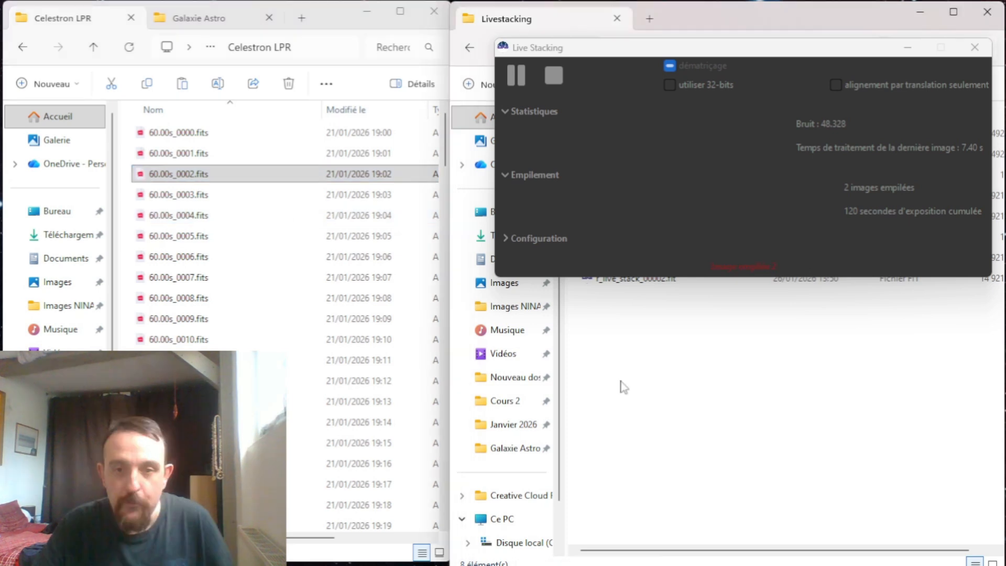
mouse_move(631, 558)
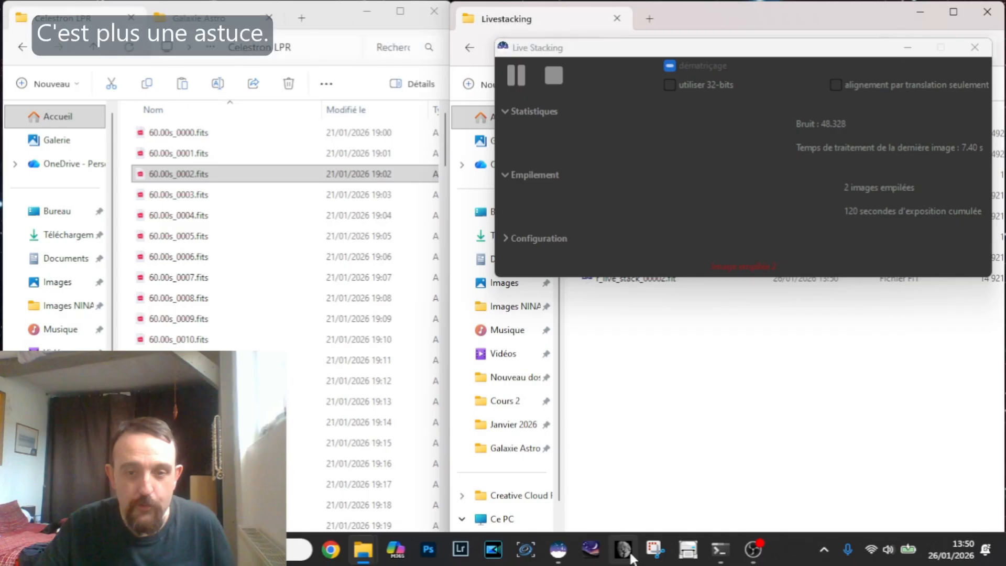
click(630, 555)
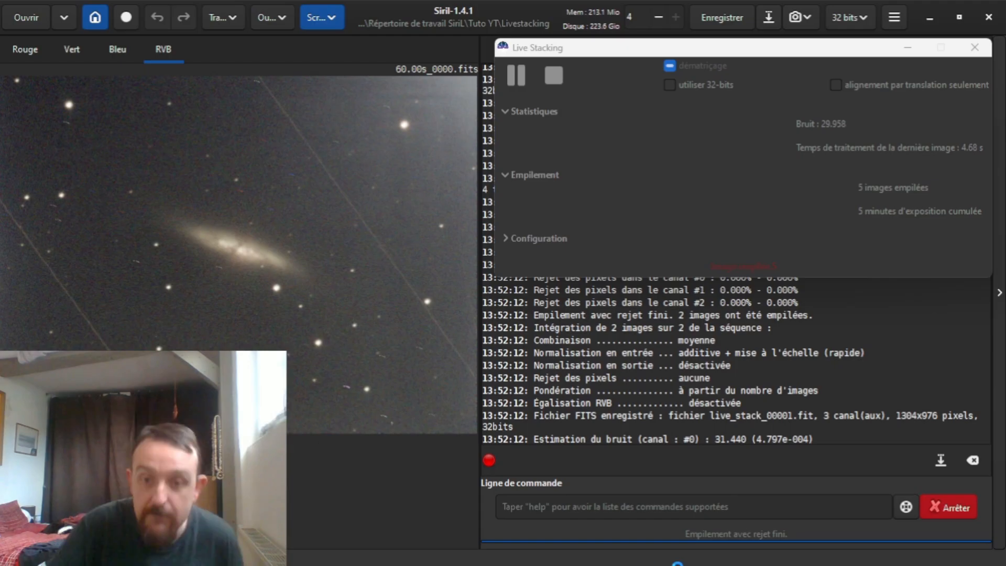
Feed further frames up to 60.00s_0006.fits into the Livestacking folder and inspect the stacked galaxy up close
click(677, 564)
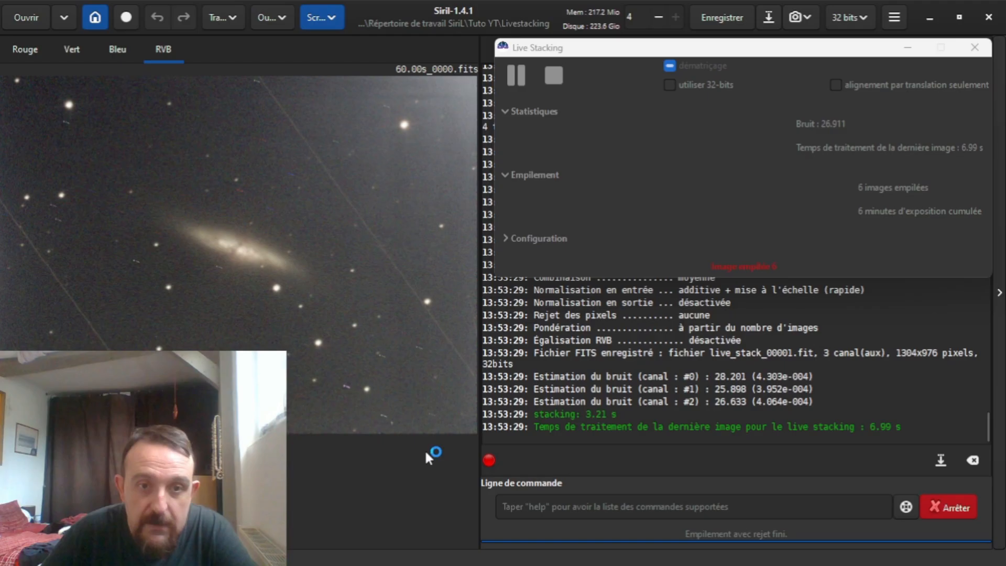
scroll(283, 303, up, 2)
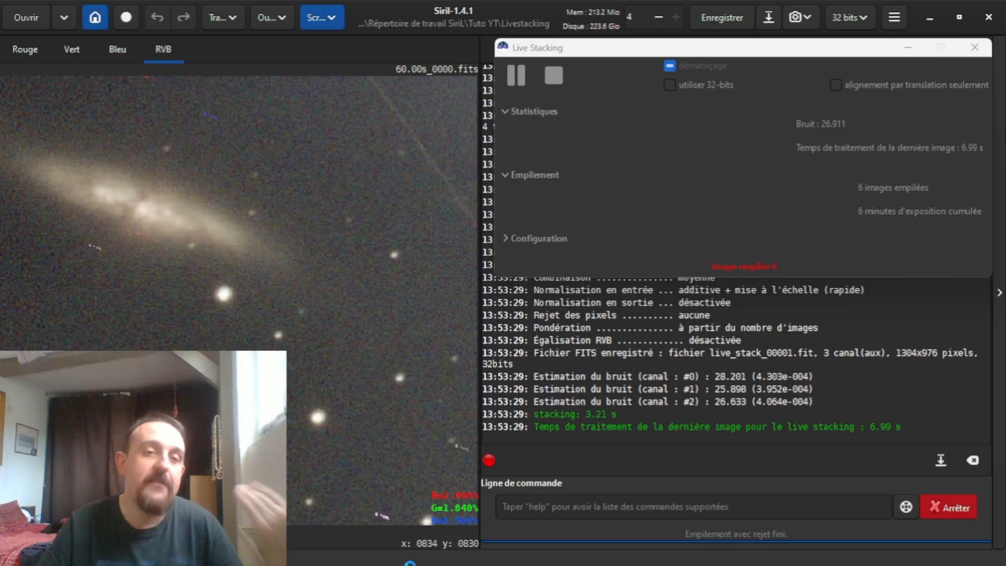
click(410, 563)
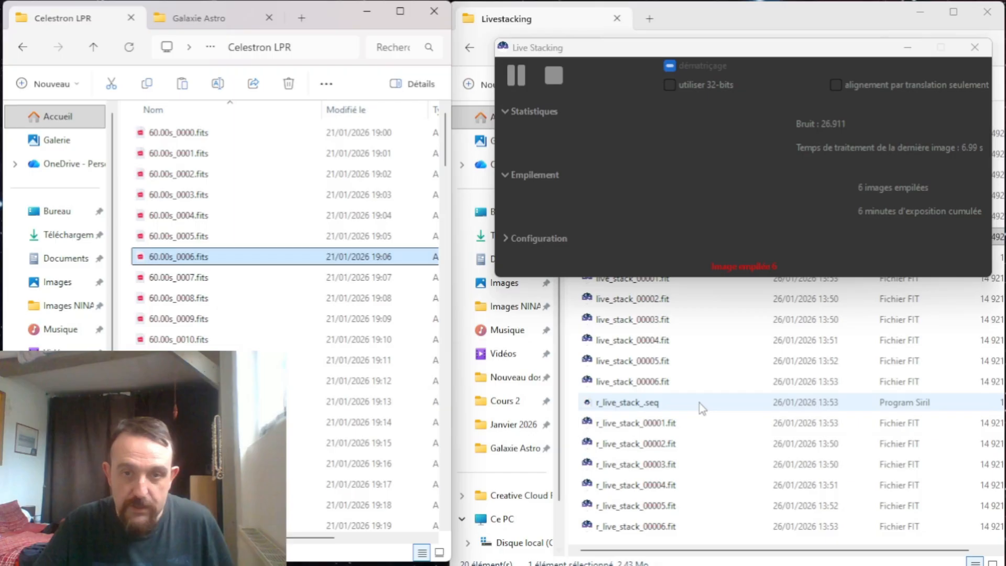
click(699, 403)
key(ctrl+v)
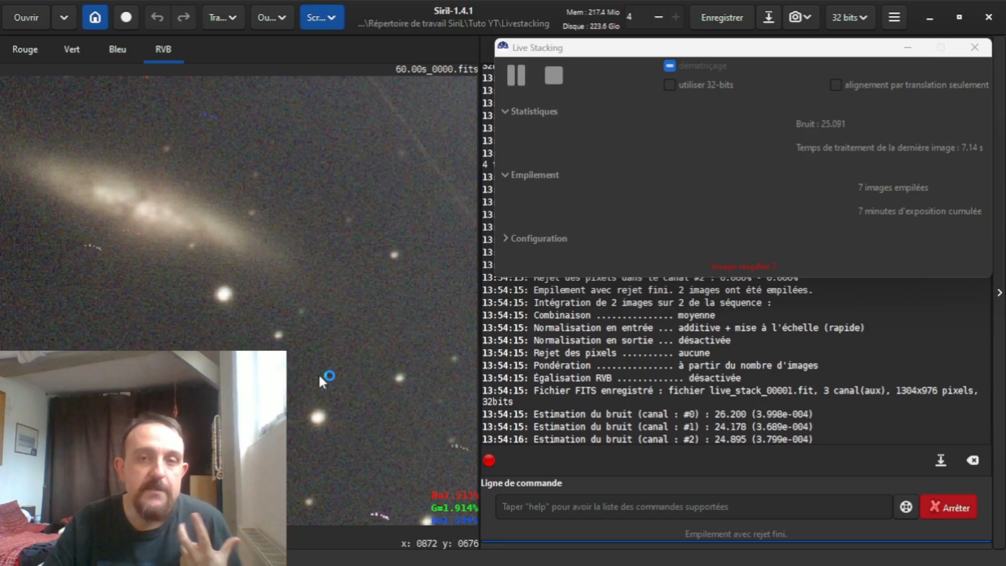
scroll(320, 376, down, 2)
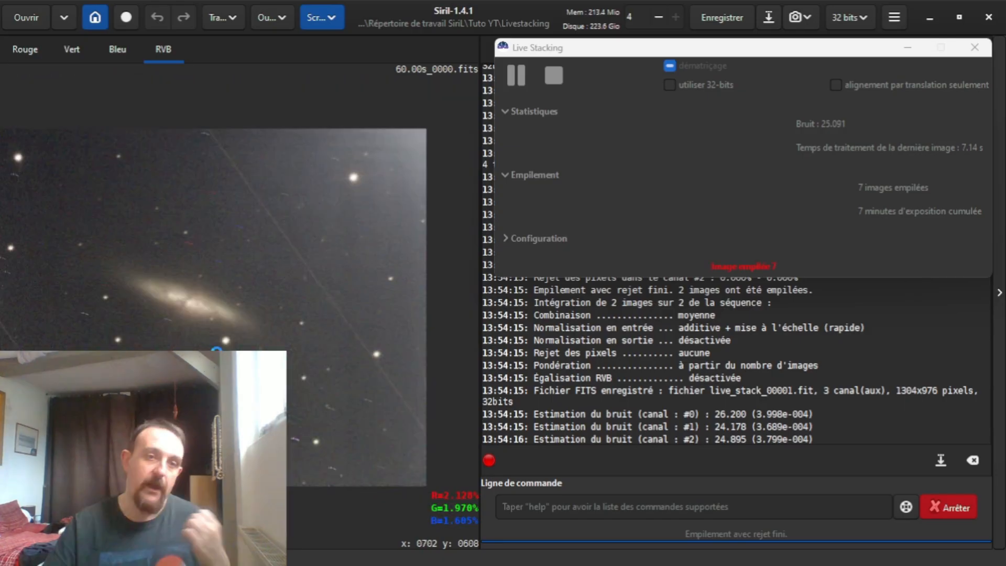